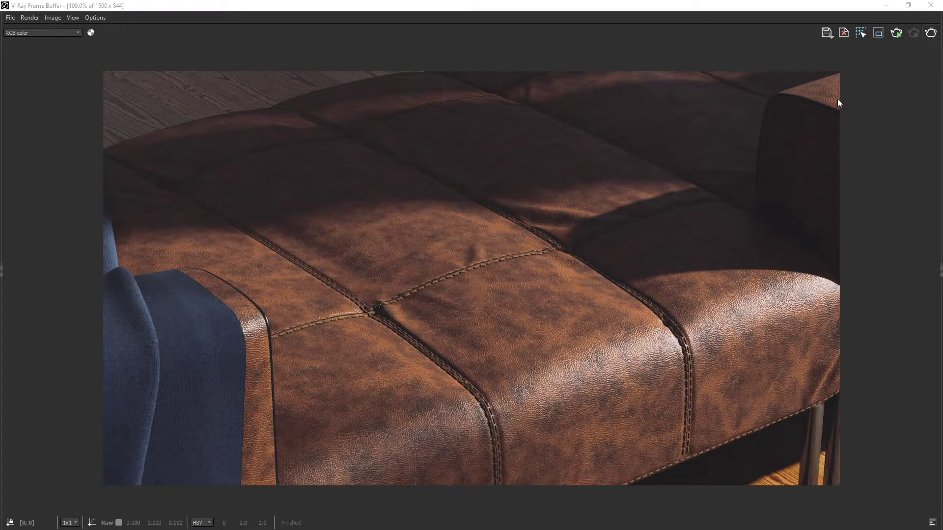
{"action": "left_click", "coordinate": [10, 18]}
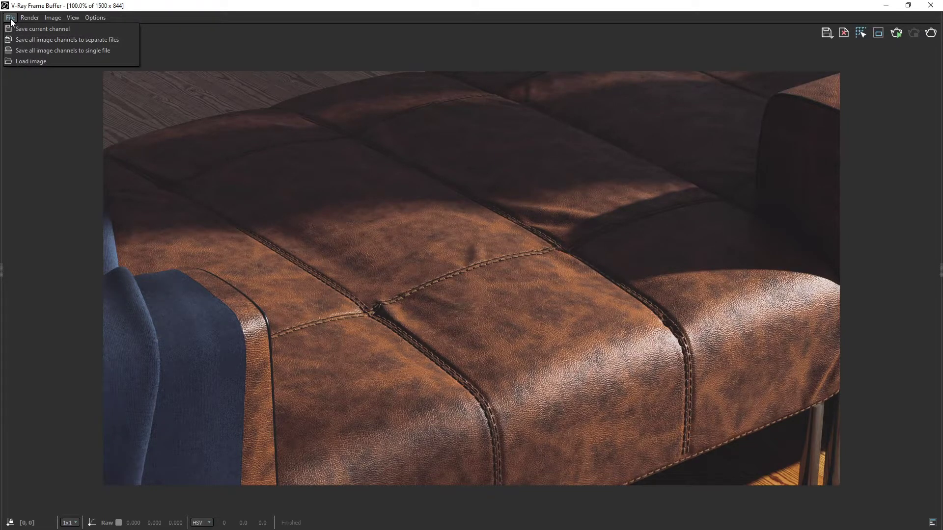
{"action": "mouse_move", "coordinate": [44, 20]}
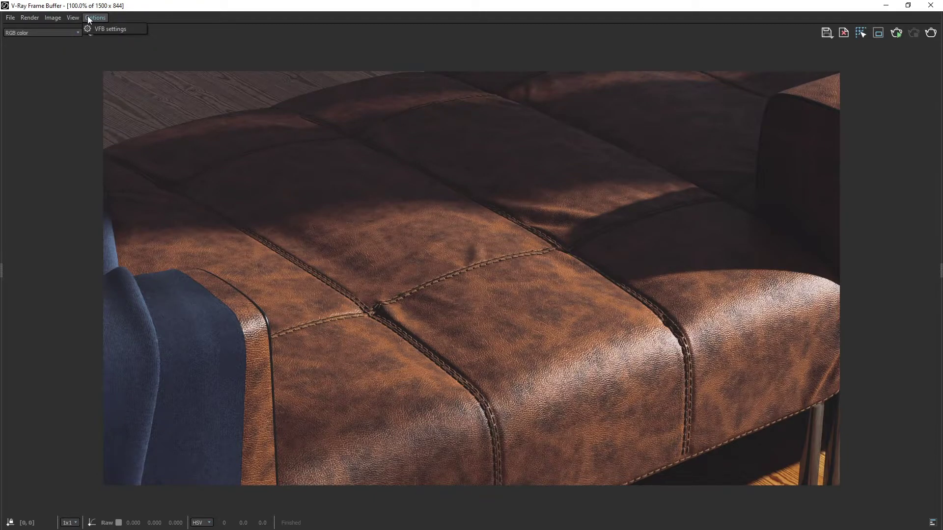
{"action": "key", "text": "Escape"}
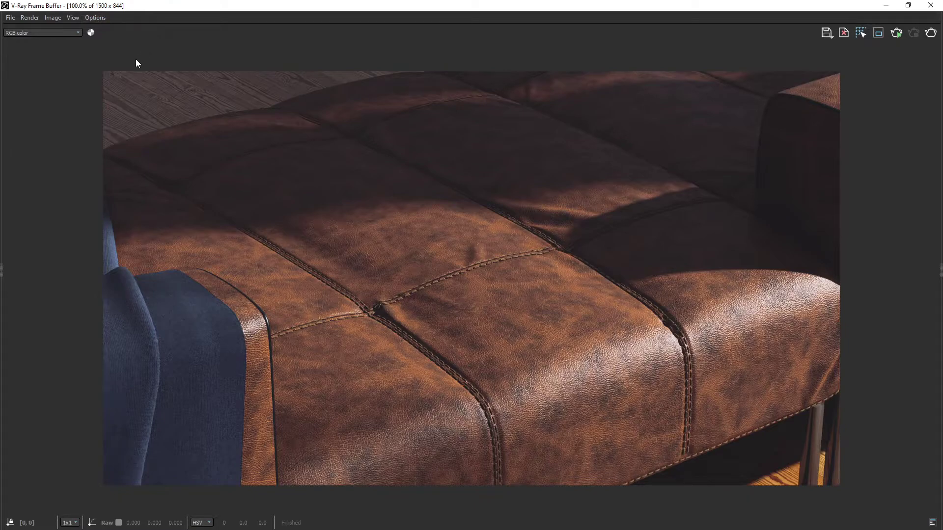
Step: Show the render history panel and enable history in the VFB settings
{"action": "left_click", "coordinate": [4, 275]}
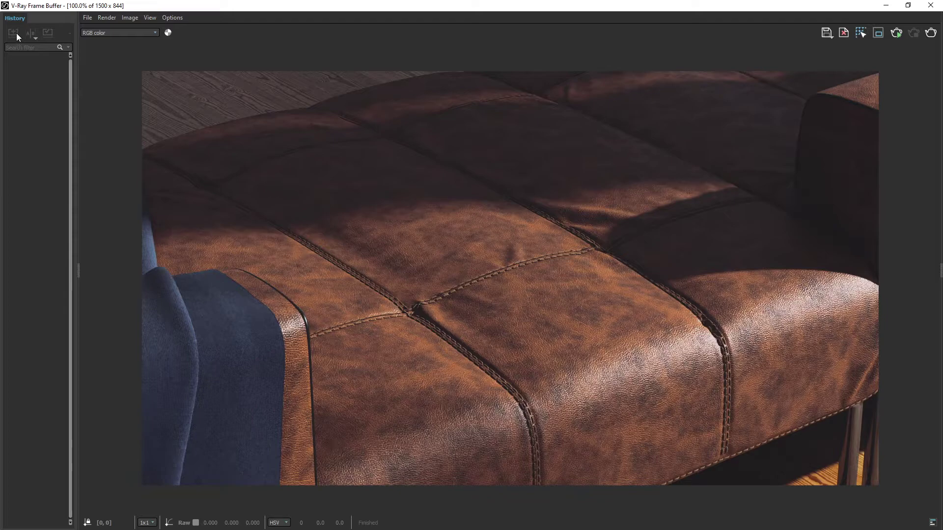
{"action": "left_click", "coordinate": [165, 17]}
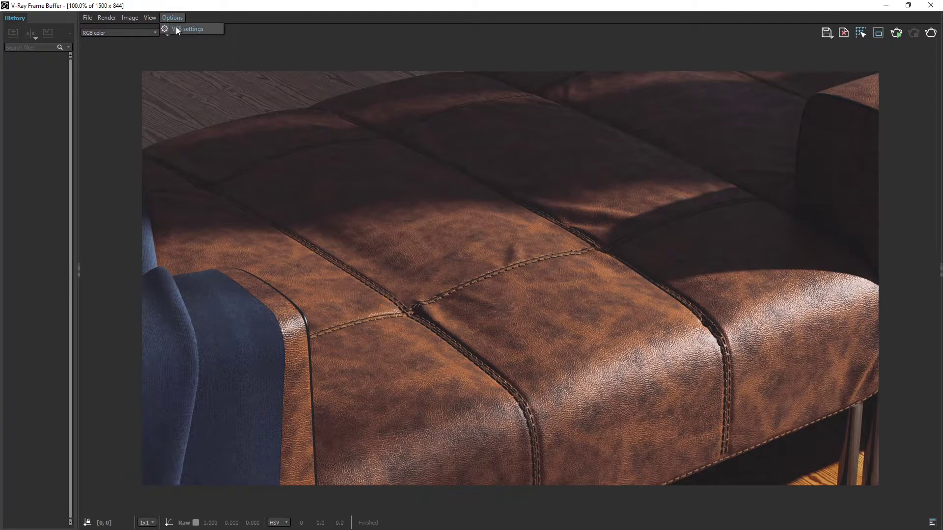
{"action": "left_click", "coordinate": [177, 29]}
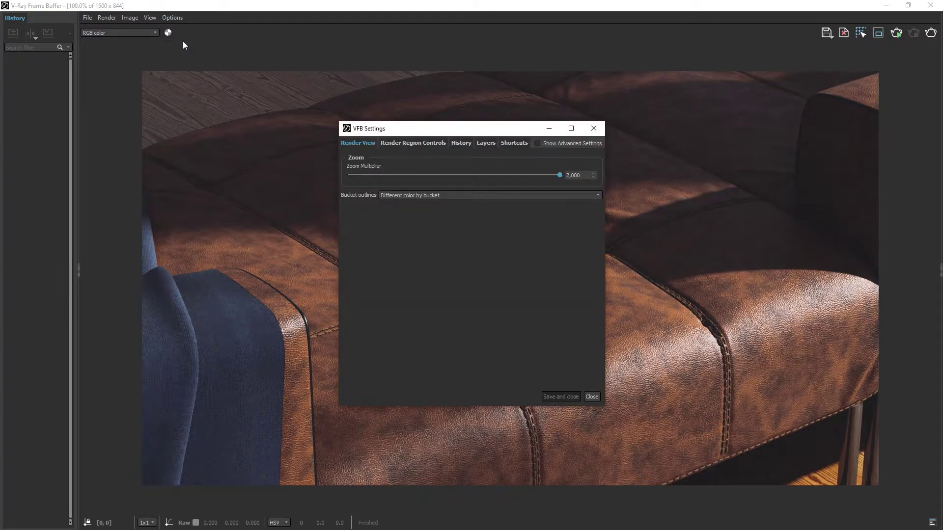
{"action": "left_click", "coordinate": [461, 143]}
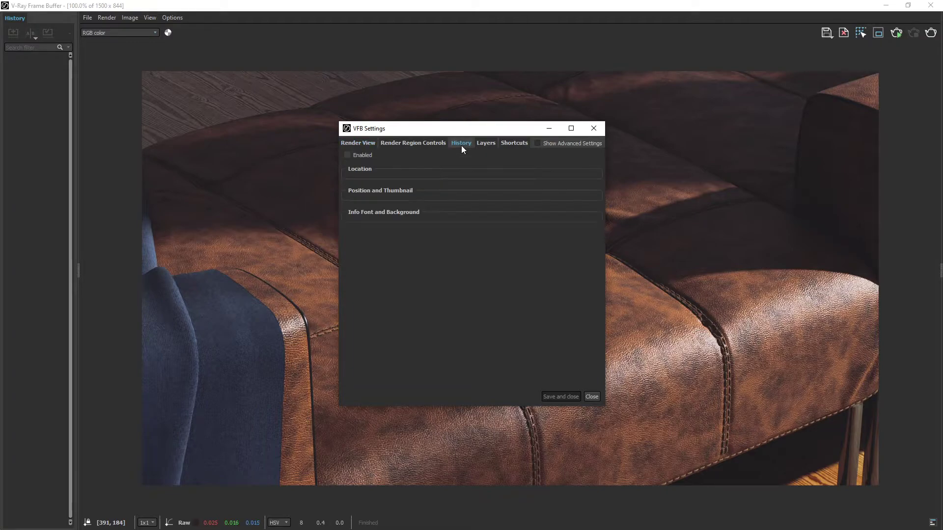
{"action": "left_click", "coordinate": [347, 155]}
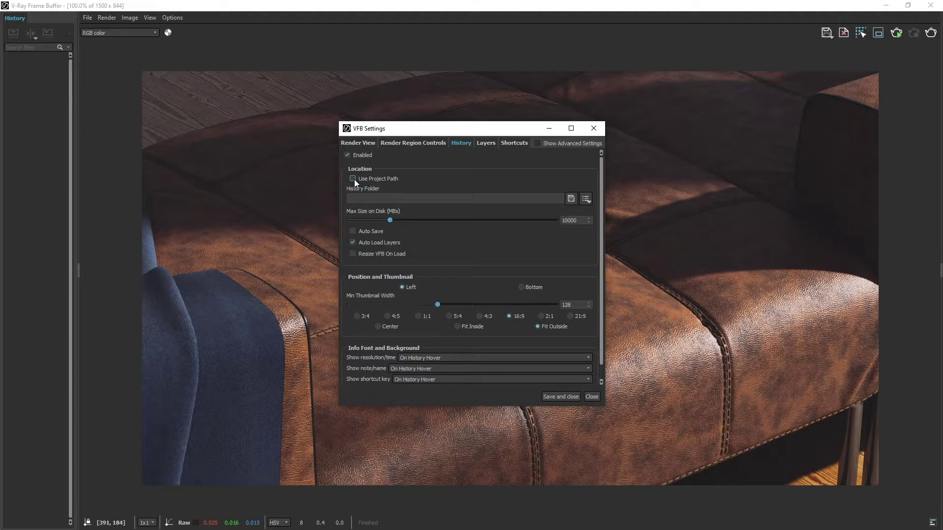
Step: Set the history folder to E:\Buffer\New folder\VFB History and save the VFB settings
{"action": "left_click_drag", "start_coordinate": [525, 198], "coordinate": [361, 198]}
{"action": "key", "text": "Delete"}
{"action": "right_click", "coordinate": [366, 199]}
{"action": "left_click", "coordinate": [381, 252]}
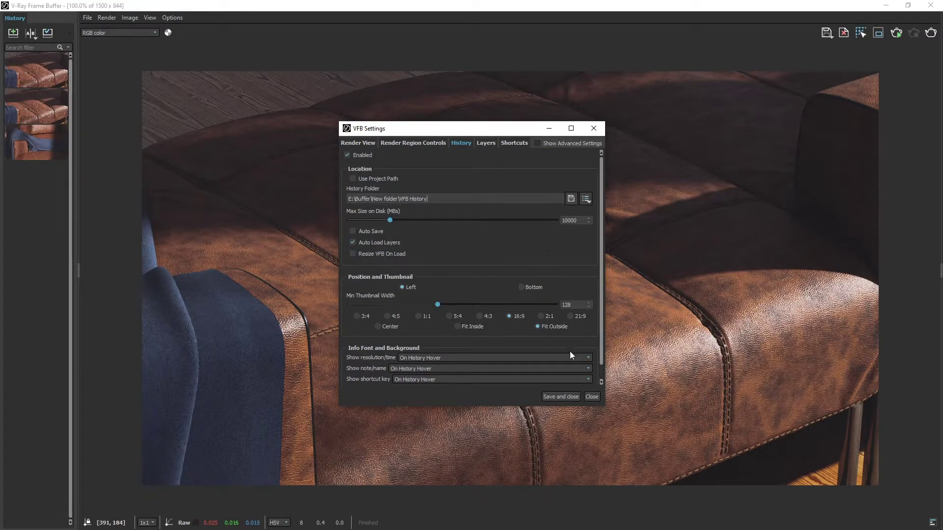
{"action": "left_click", "coordinate": [561, 396]}
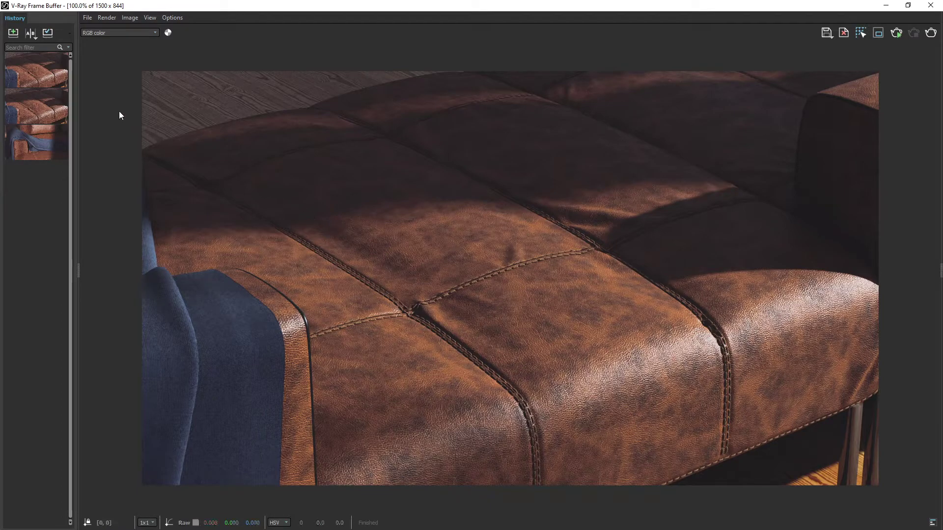
Step: Save the current render to the history and open the note of the blue-throw sofa render for editing
{"action": "left_click", "coordinate": [17, 32]}
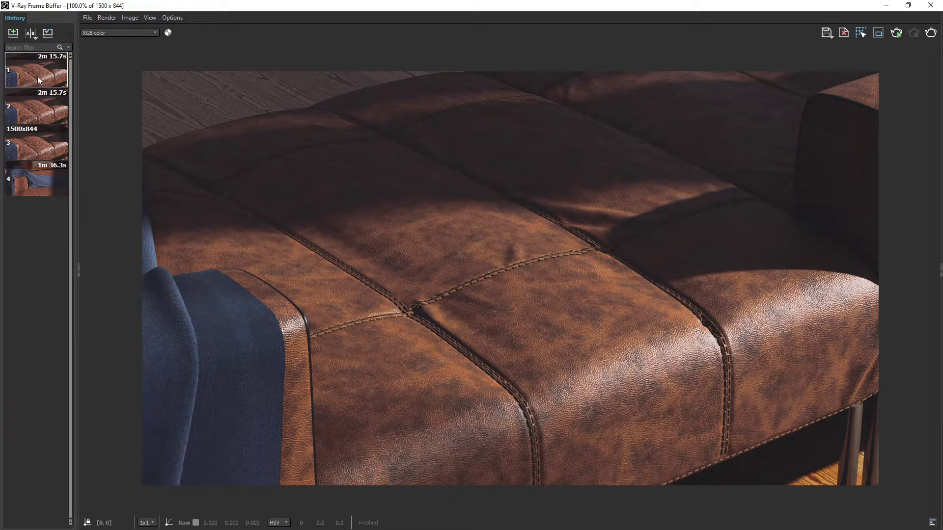
{"action": "right_click", "coordinate": [50, 179]}
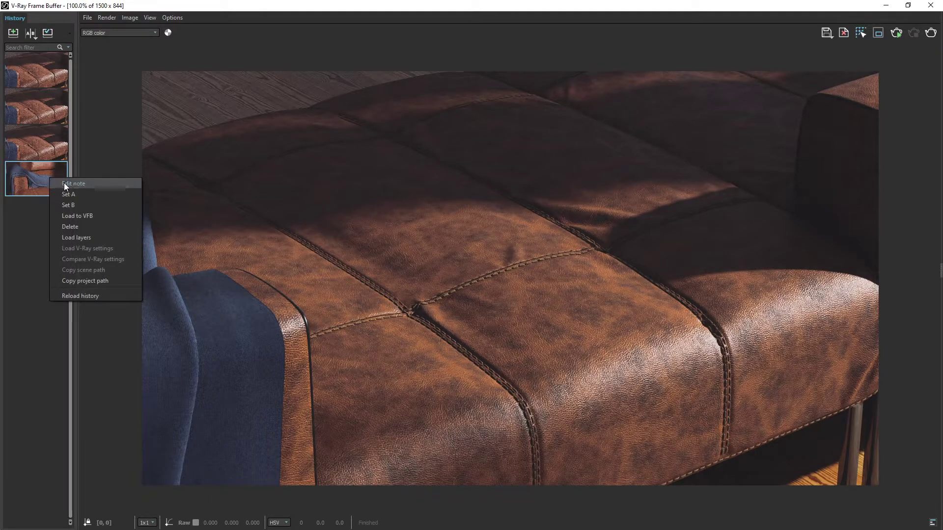
{"action": "left_click", "coordinate": [65, 185]}
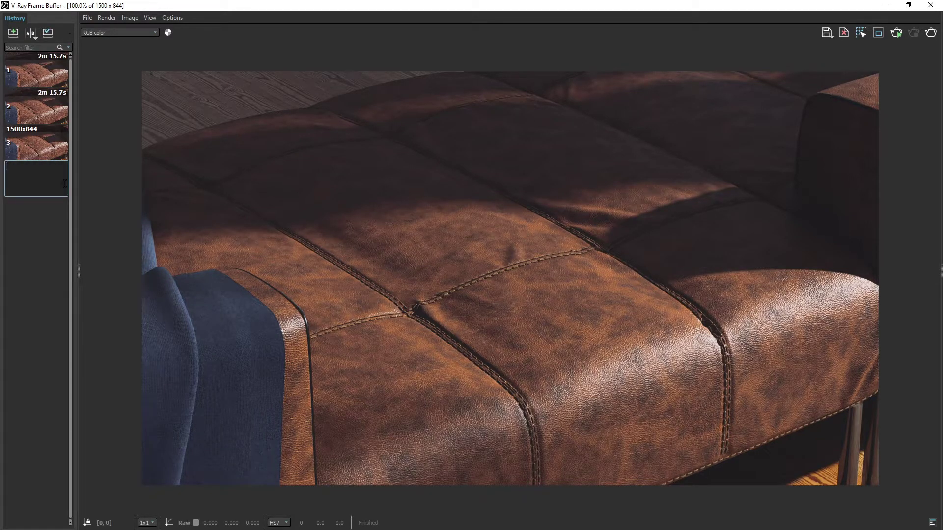
{"action": "left_click", "coordinate": [89, 177]}
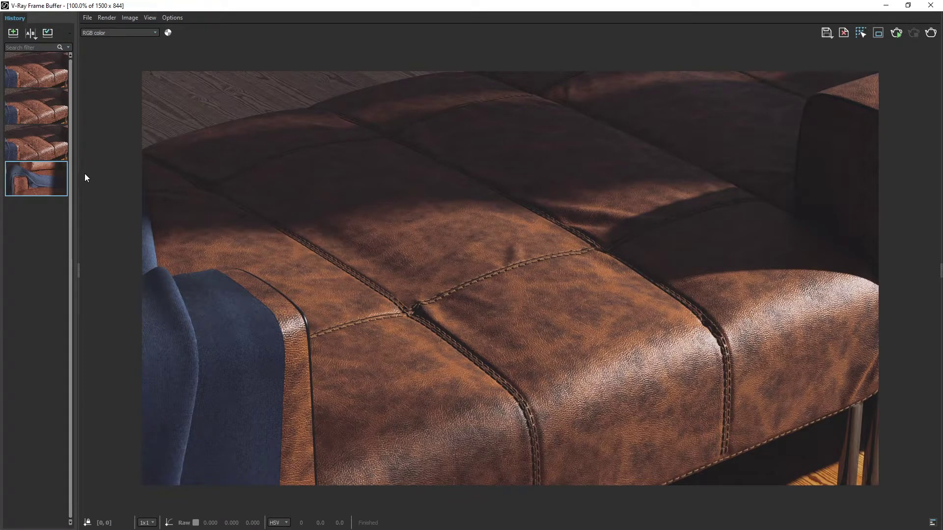
{"action": "left_click", "coordinate": [33, 37]}
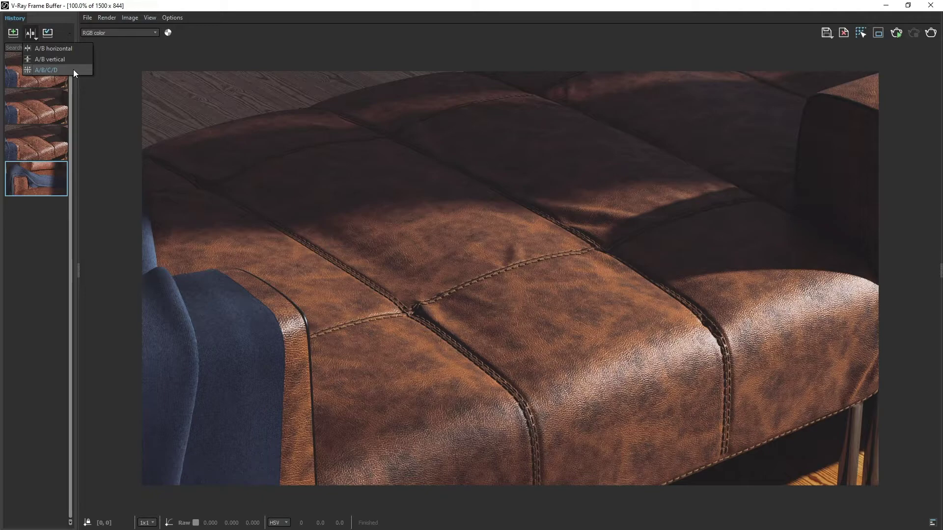
{"action": "left_click", "coordinate": [122, 88]}
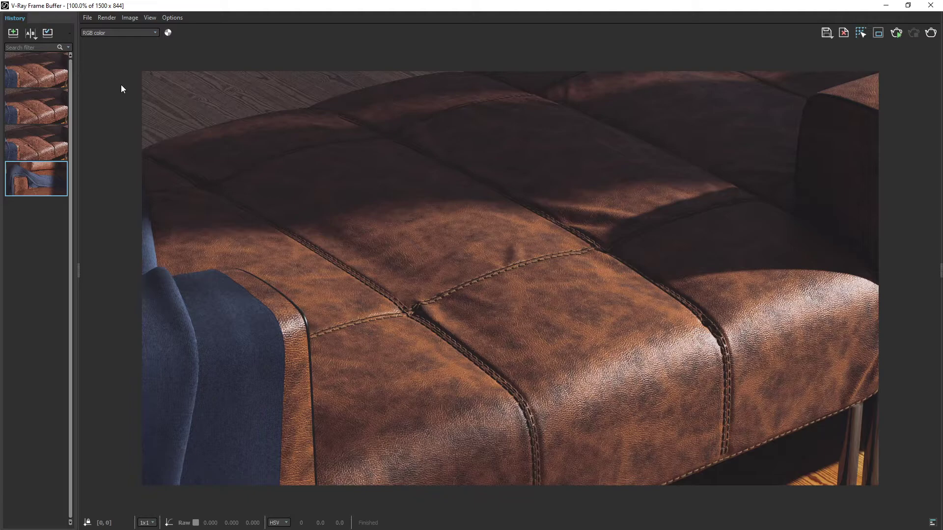
Step: Show the correction layers and add a Filmic tonemap layer with an opacity of about 0.537
{"action": "left_click", "coordinate": [939, 270]}
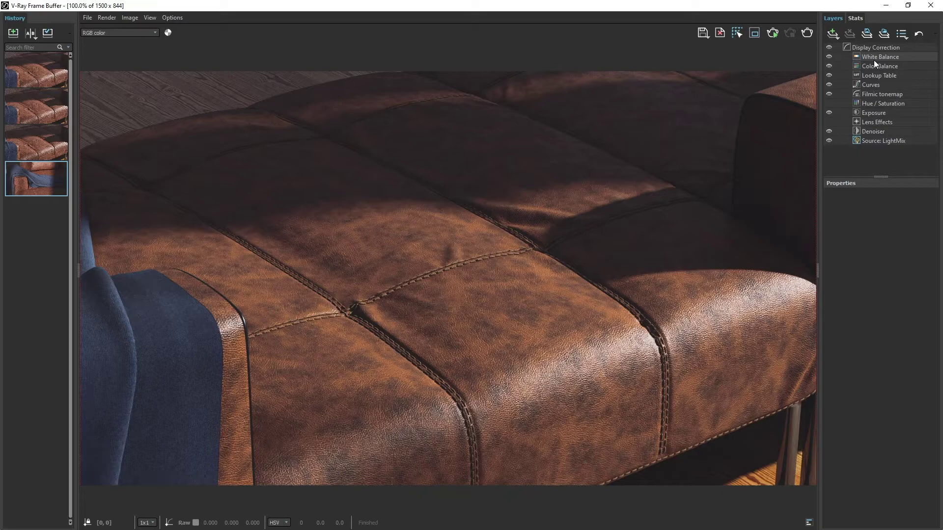
{"action": "left_click", "coordinate": [835, 33]}
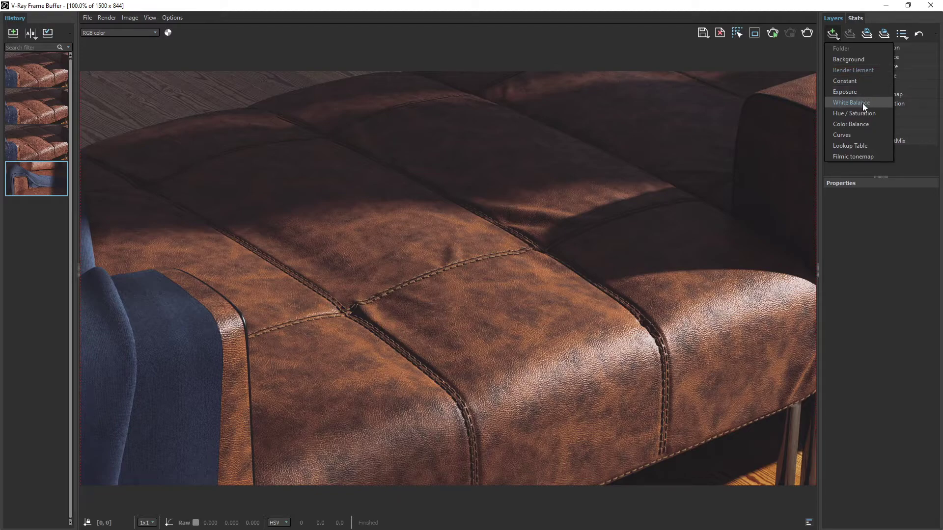
{"action": "left_click", "coordinate": [872, 155]}
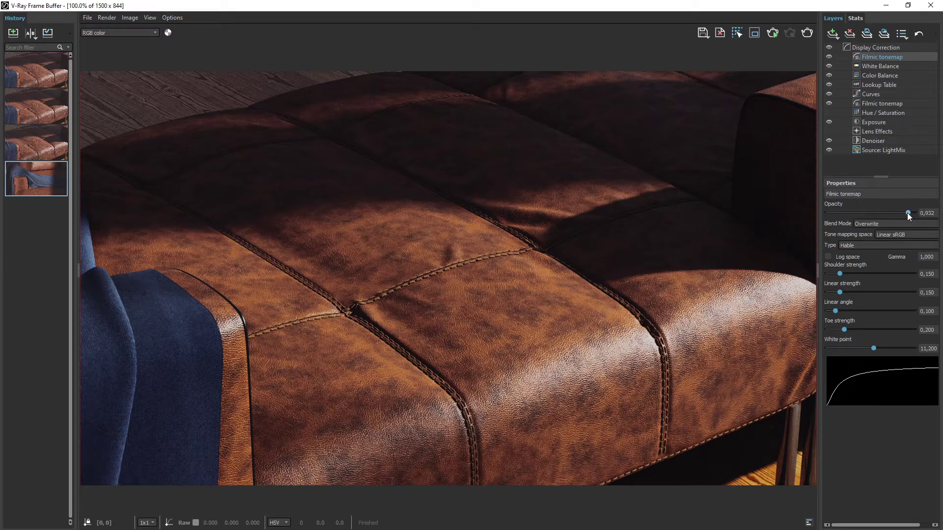
{"action": "left_click_drag", "start_coordinate": [839, 212], "coordinate": [876, 212]}
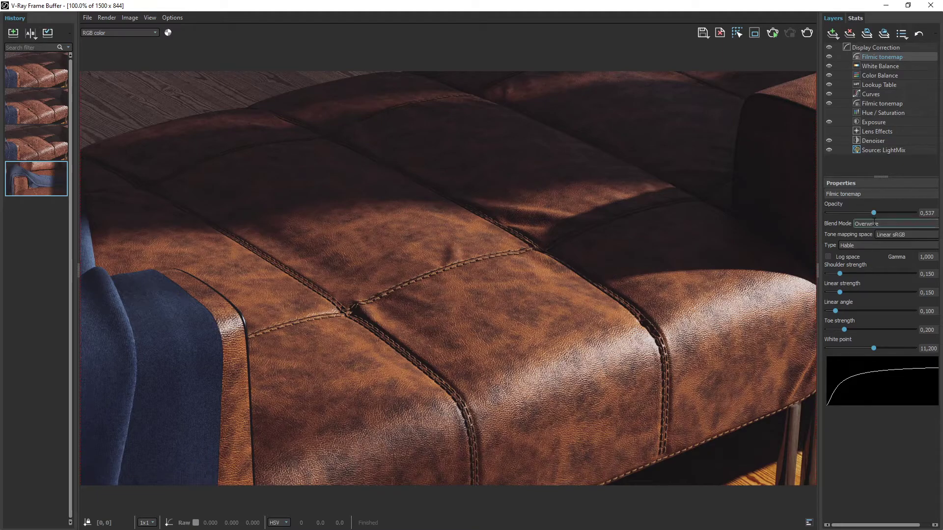
Step: Try the Hejl-Dawson, AMPAS and Hable types on the new Filmic tonemap layer
{"action": "left_click", "coordinate": [901, 243]}
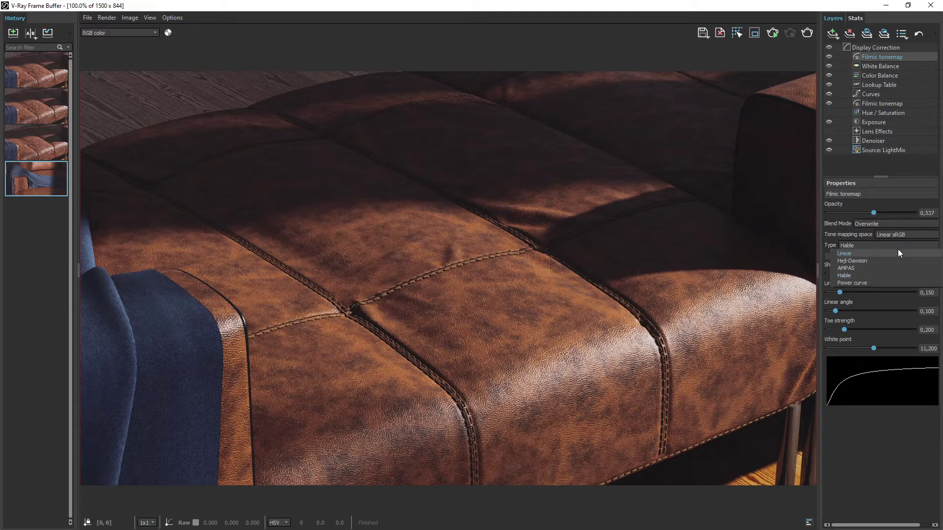
{"action": "left_click", "coordinate": [896, 260]}
{"action": "left_click", "coordinate": [900, 244]}
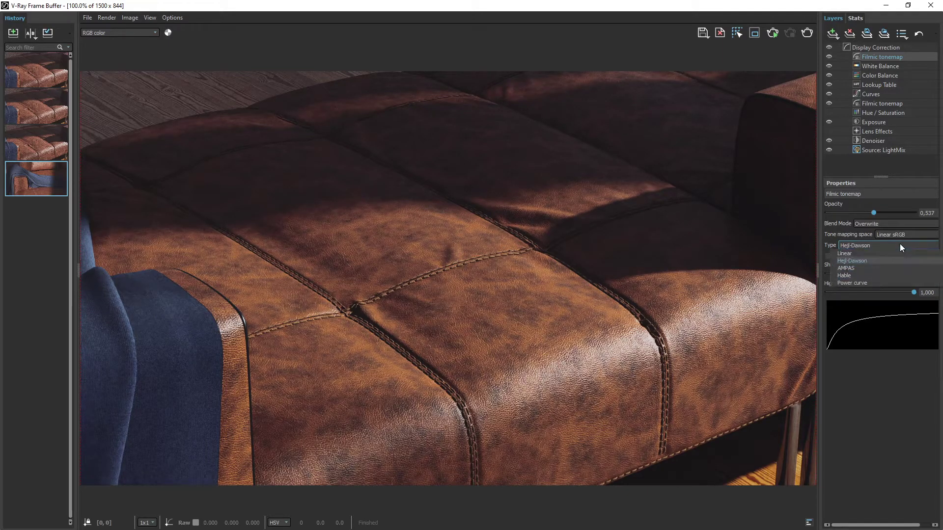
{"action": "left_click", "coordinate": [893, 268]}
{"action": "left_click", "coordinate": [903, 246]}
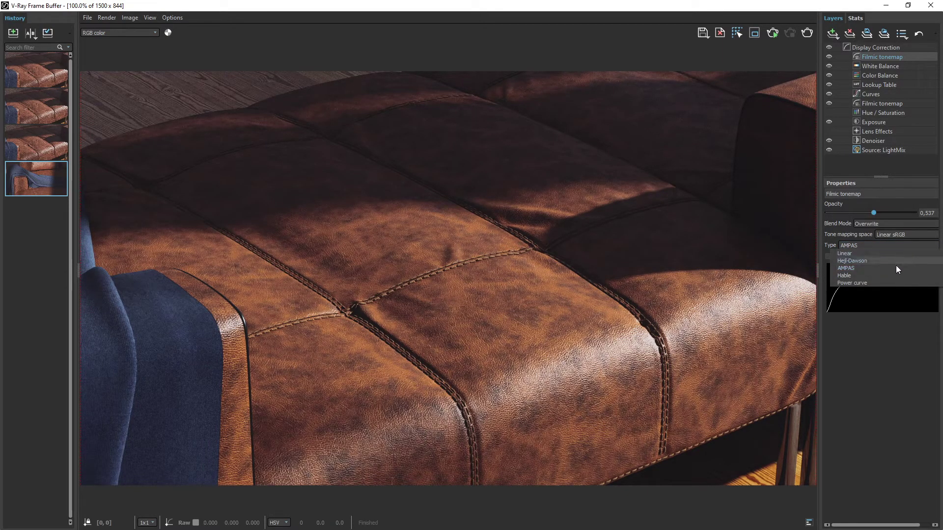
{"action": "left_click", "coordinate": [895, 273]}
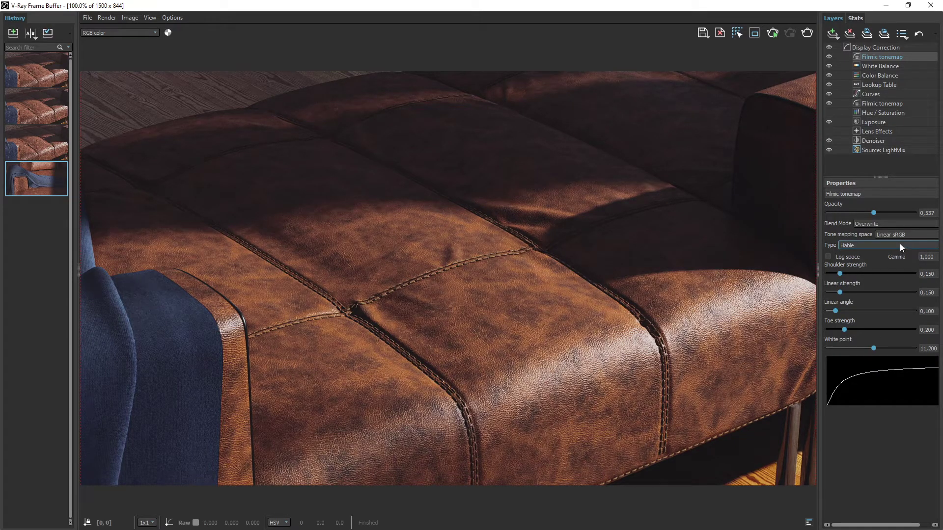
Step: Try the Power curve tonemap type with toe length about 0.740 and toe strength about 0.362
{"action": "left_click", "coordinate": [900, 244]}
{"action": "left_click", "coordinate": [883, 283]}
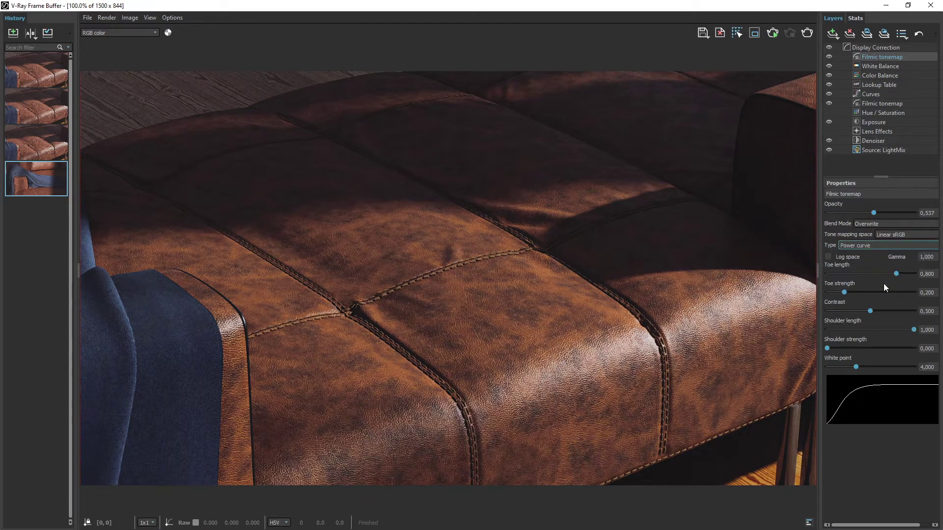
{"action": "left_click_drag", "start_coordinate": [894, 273], "coordinate": [860, 293]}
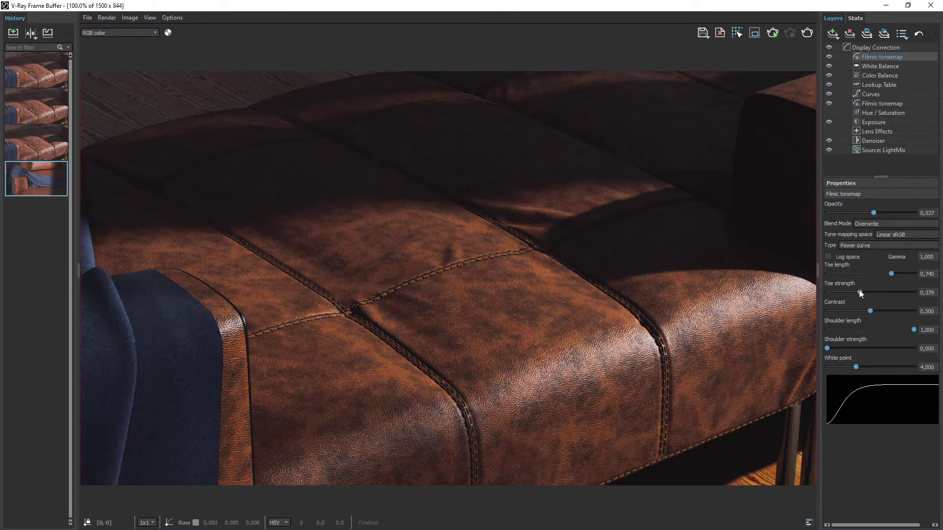
Step: Set the new Filmic tonemap layer's type to AMPAS and its opacity to about 0.209
{"action": "left_click", "coordinate": [884, 246]}
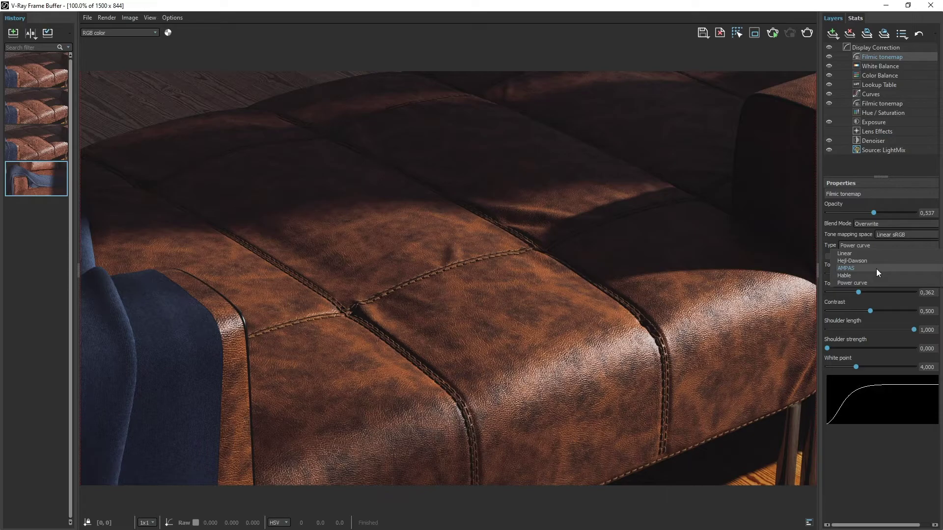
{"action": "left_click", "coordinate": [876, 269]}
{"action": "left_click_drag", "start_coordinate": [863, 216], "coordinate": [853, 213]}
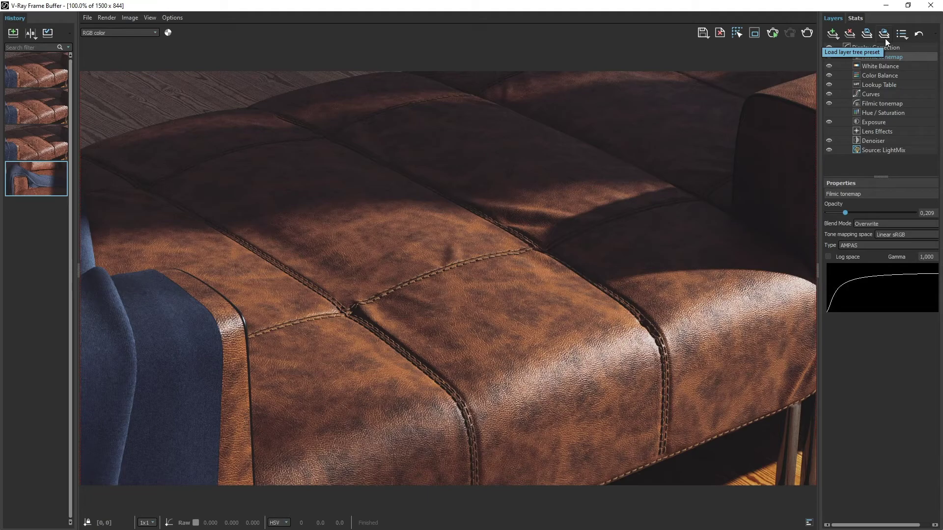
Step: View the render statistics for engine, device, performance and memory
{"action": "left_click", "coordinate": [855, 18]}
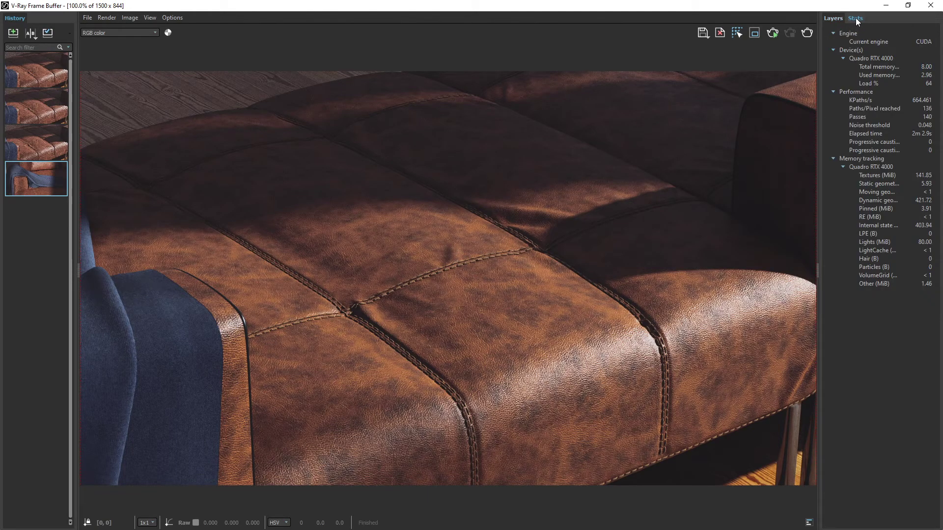